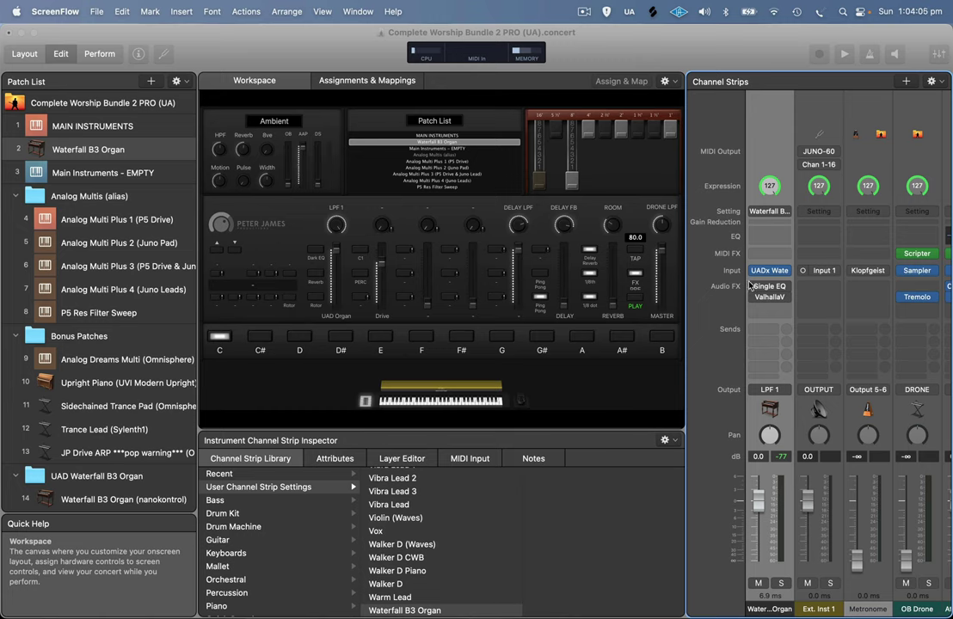
click(832, 413)
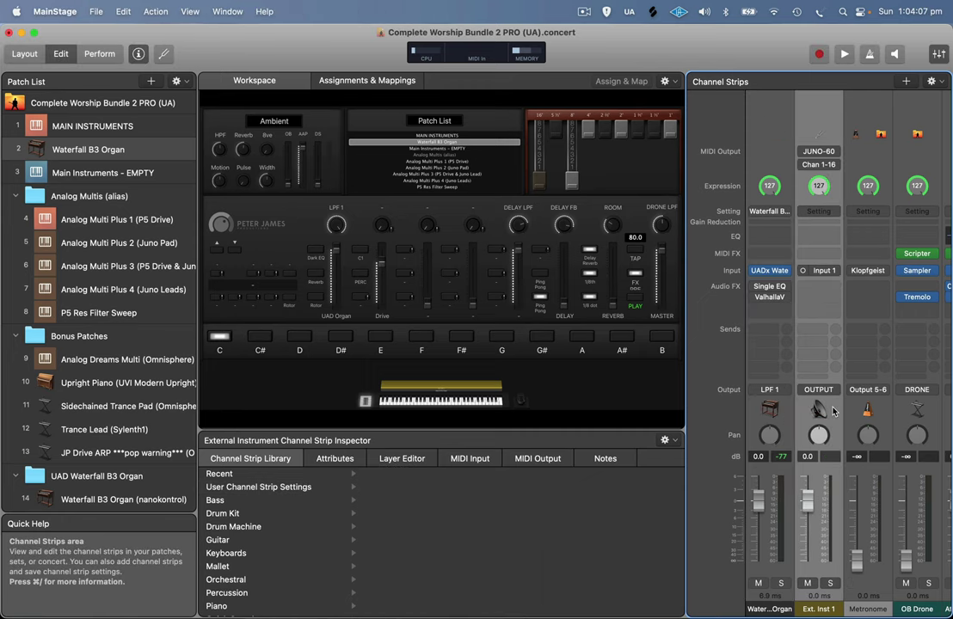
click(906, 82)
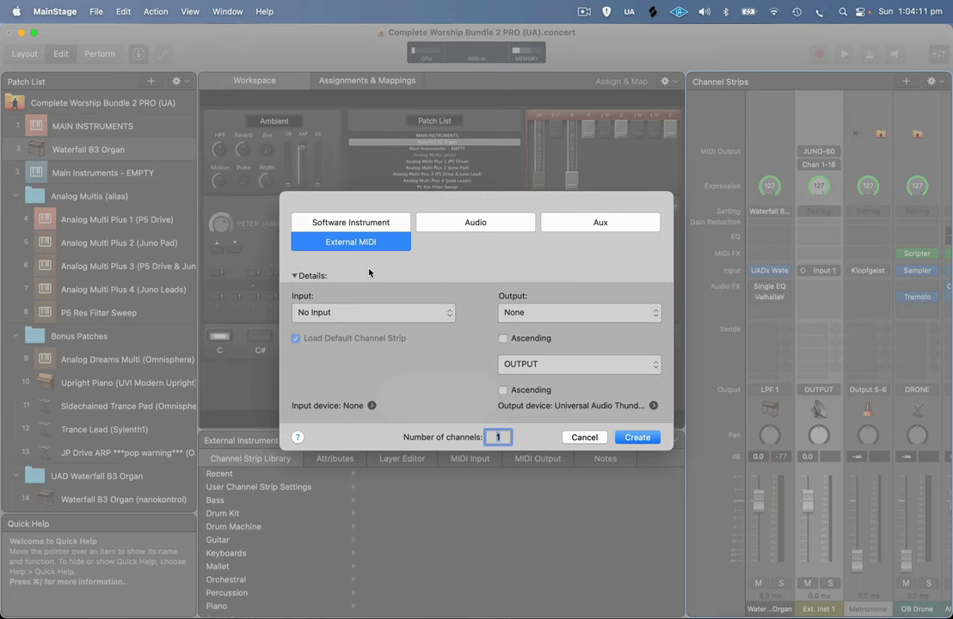
click(538, 315)
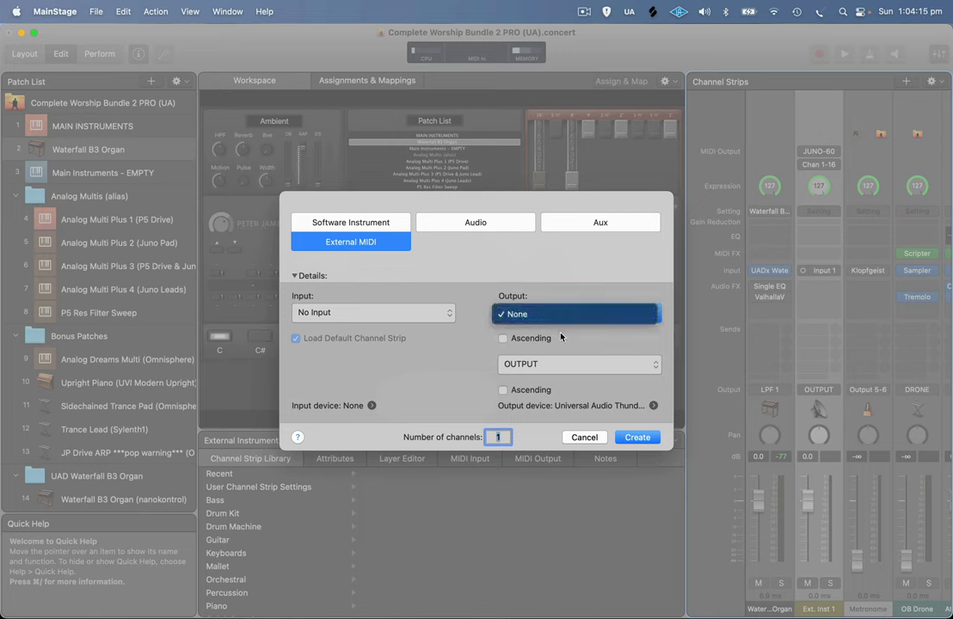
click(561, 337)
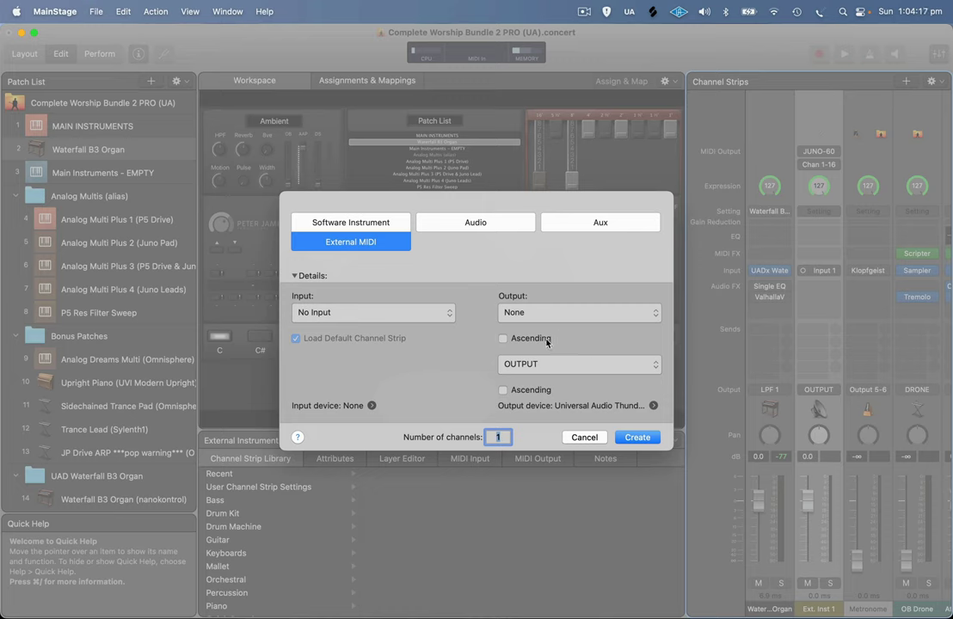
click(566, 317)
click(592, 339)
click(590, 438)
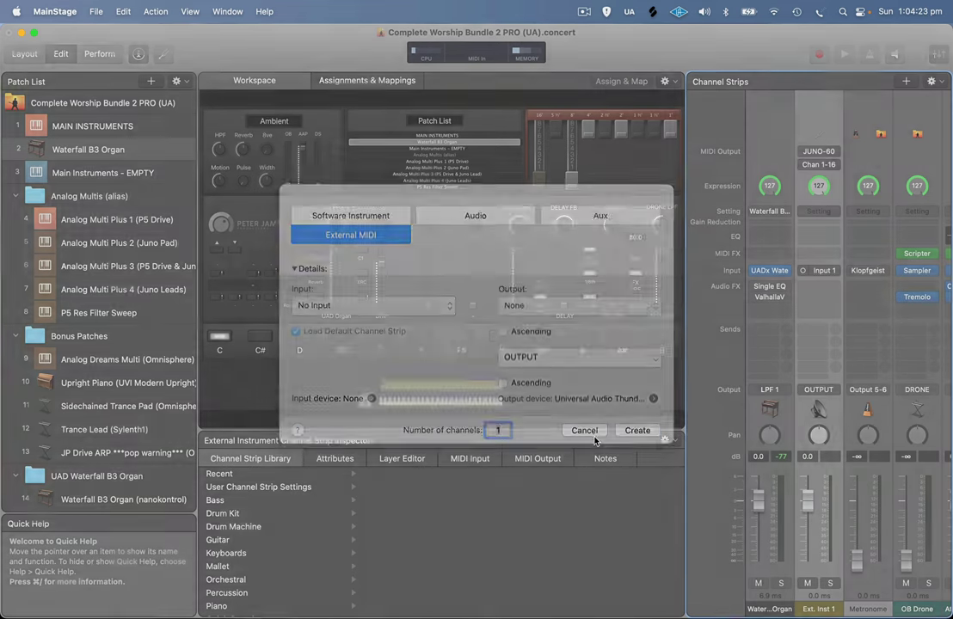
Check the Metronome strip's output routing and leave it on Output 5-6 unchanged.
scroll(781, 367, right, 3)
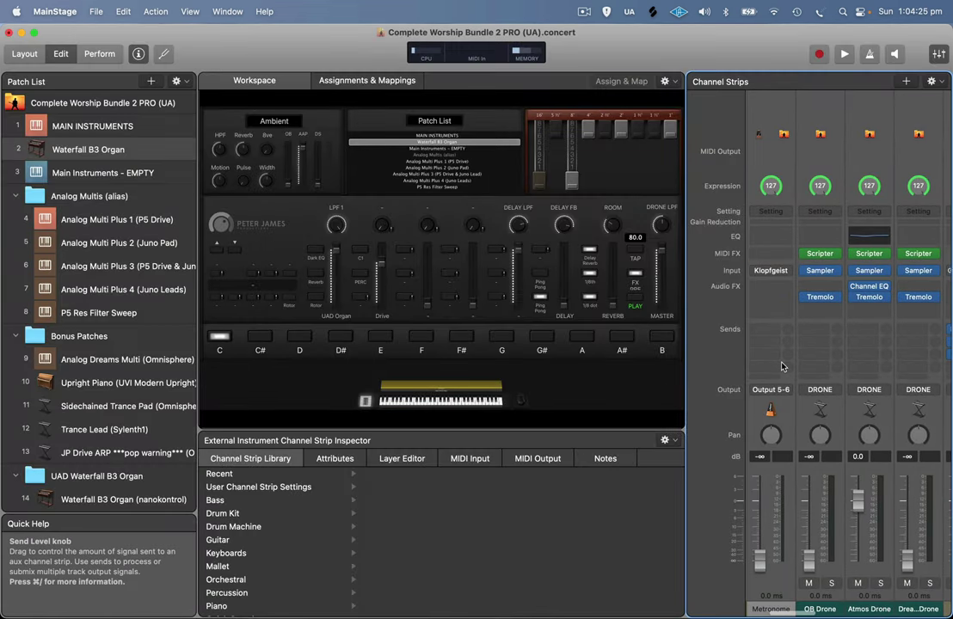
scroll(780, 367, left, 1)
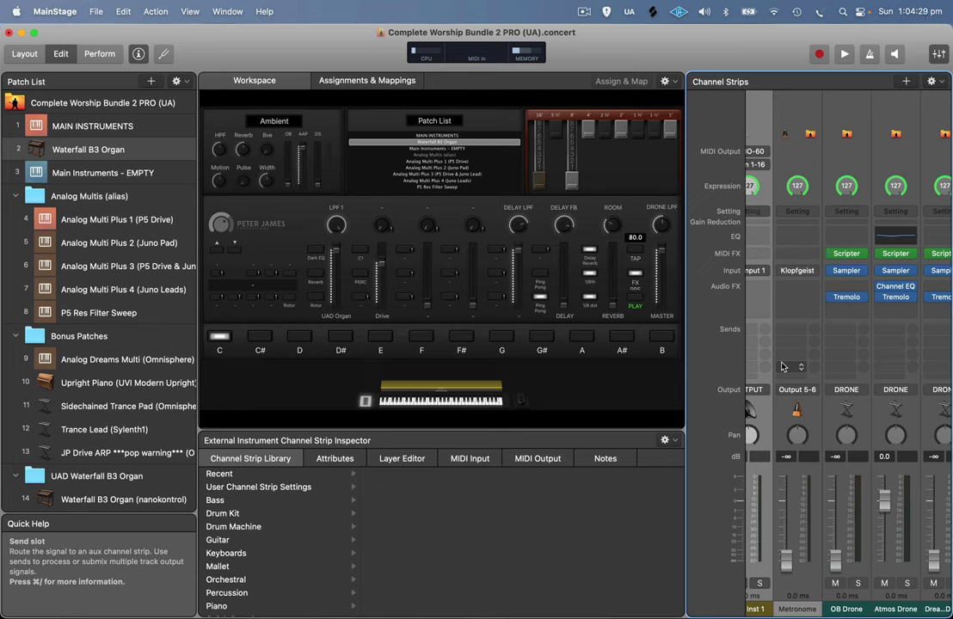
click(788, 382)
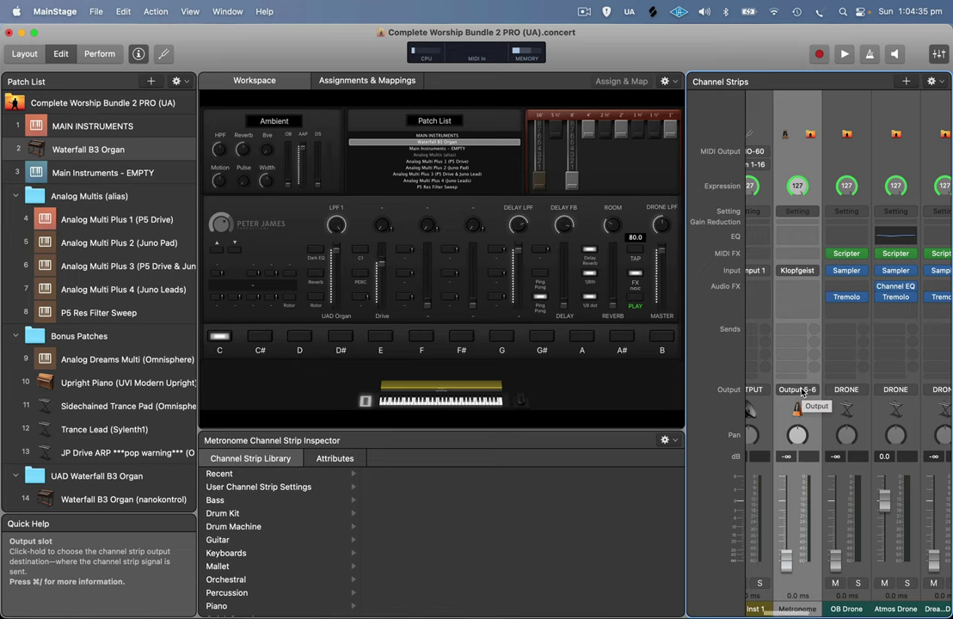
click(802, 392)
mouse_move(801, 435)
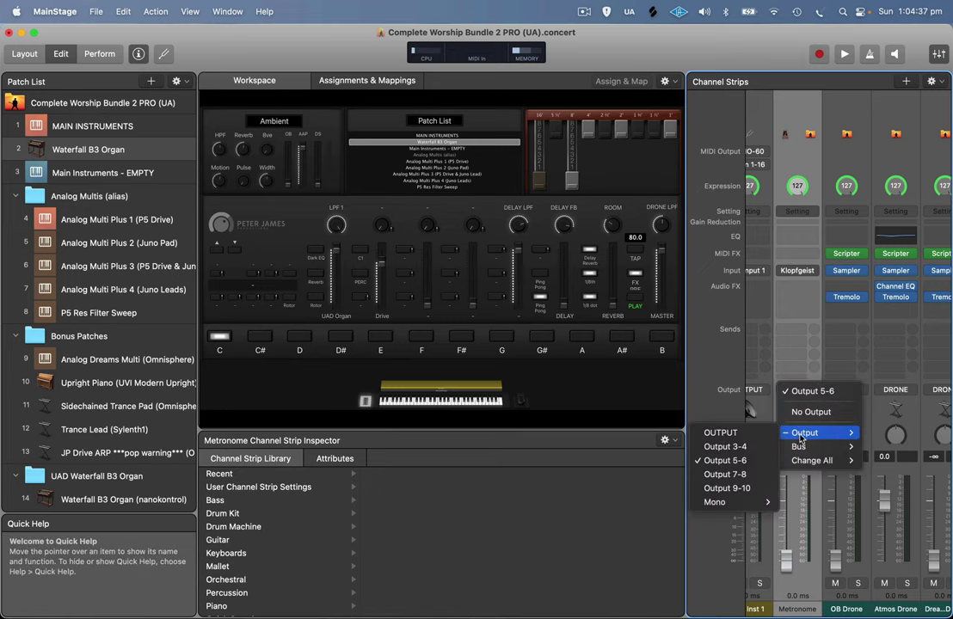
mouse_move(826, 460)
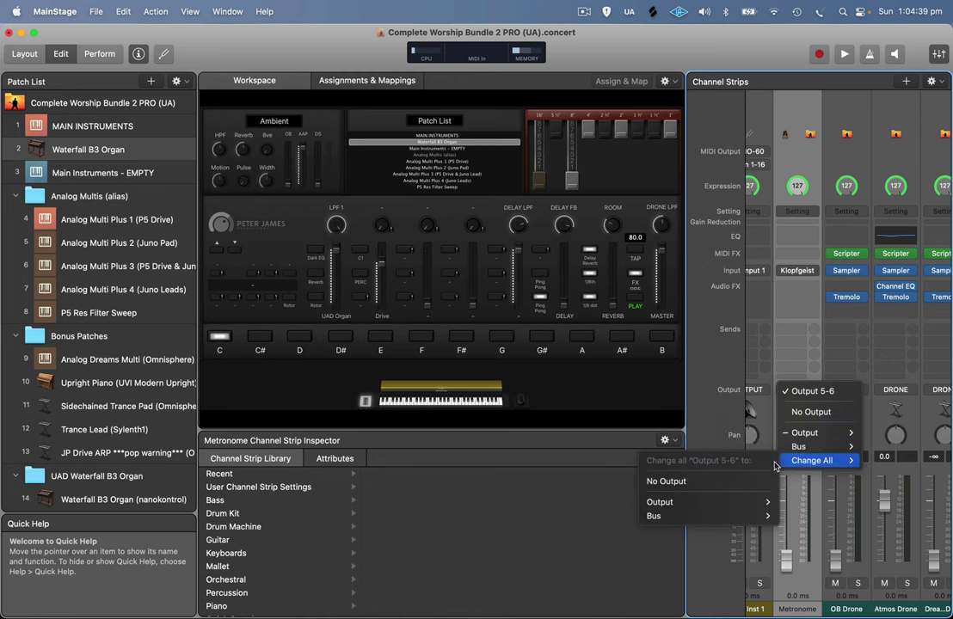
mouse_move(685, 501)
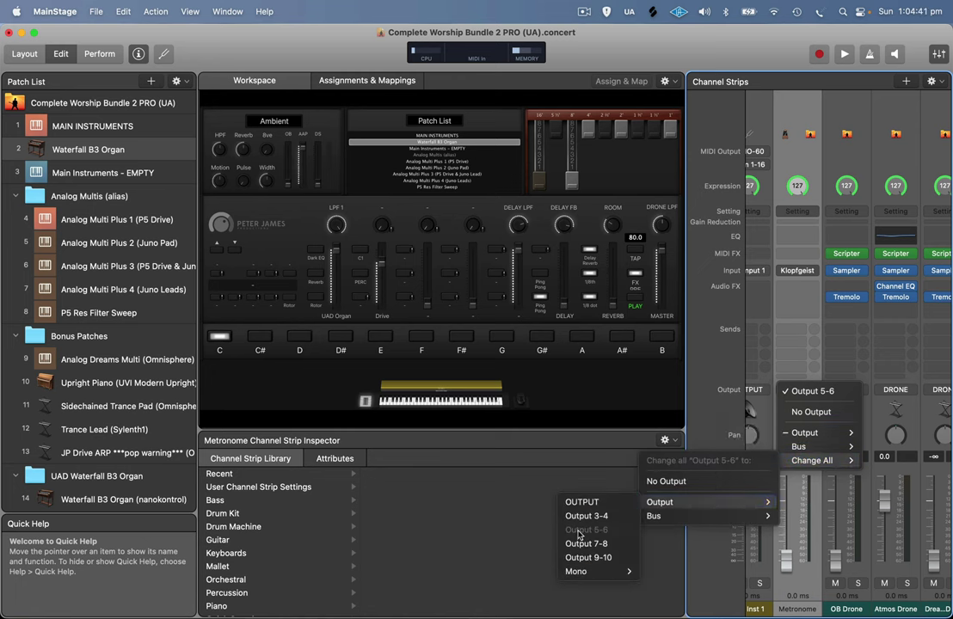
click(504, 543)
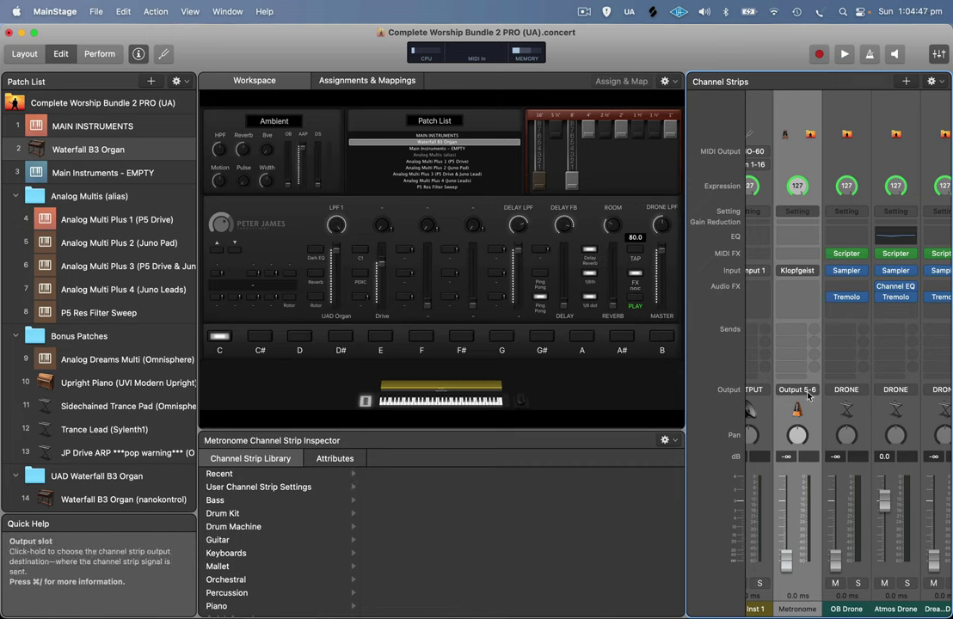
Scroll the channel strips right to show the OUTPUT, Output 5-6 and Master strips and their Audio FX.
scroll(808, 391, right, 5)
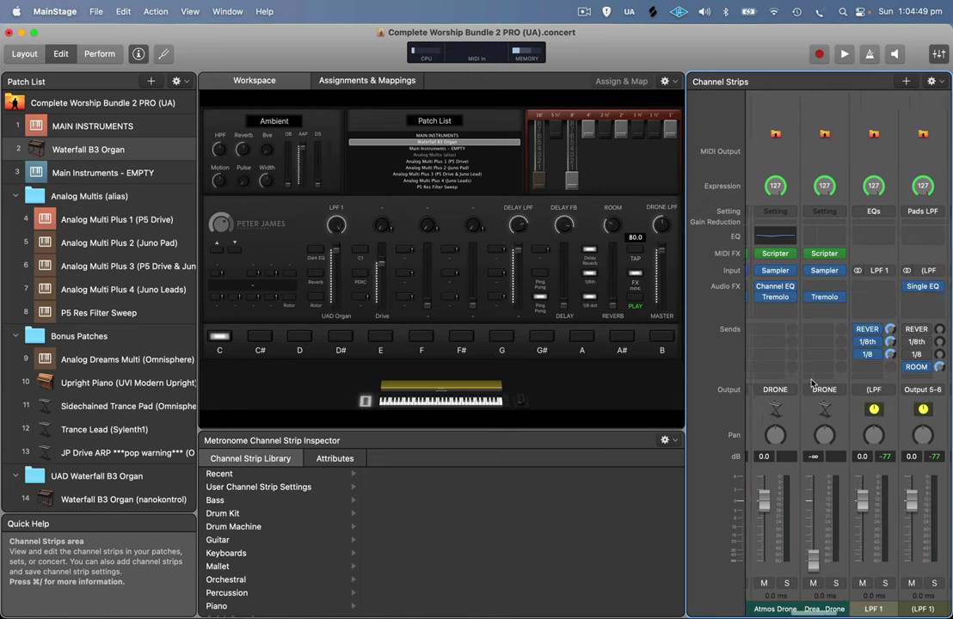
scroll(813, 385, right, 5)
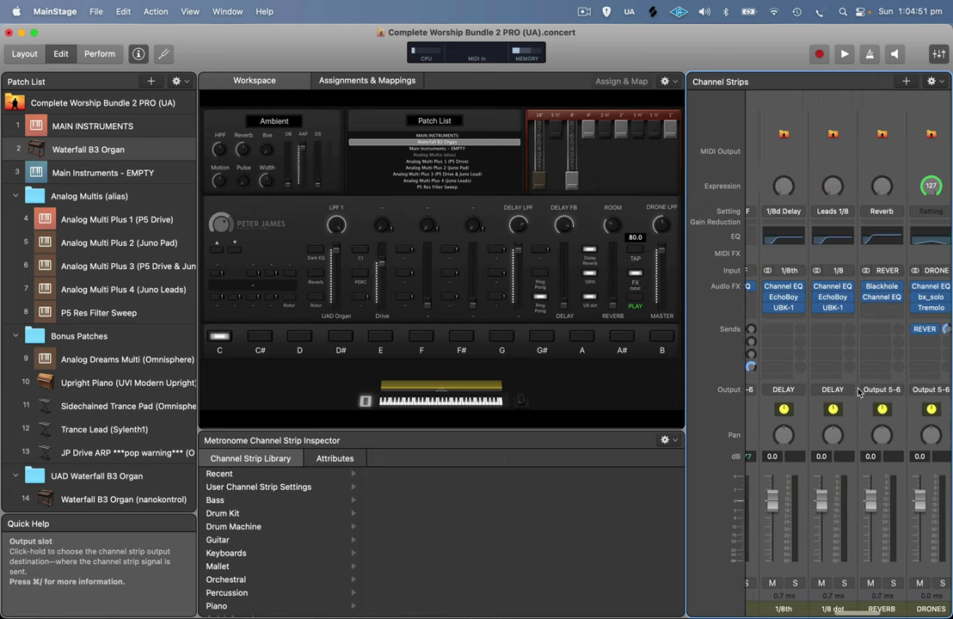
scroll(858, 387, right, 2)
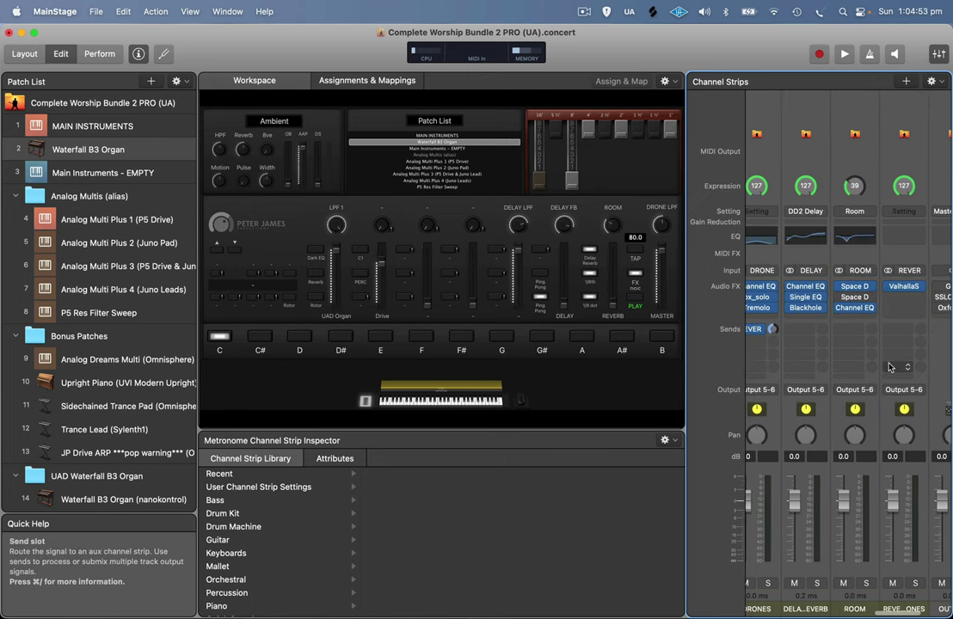
scroll(889, 368, right, 5)
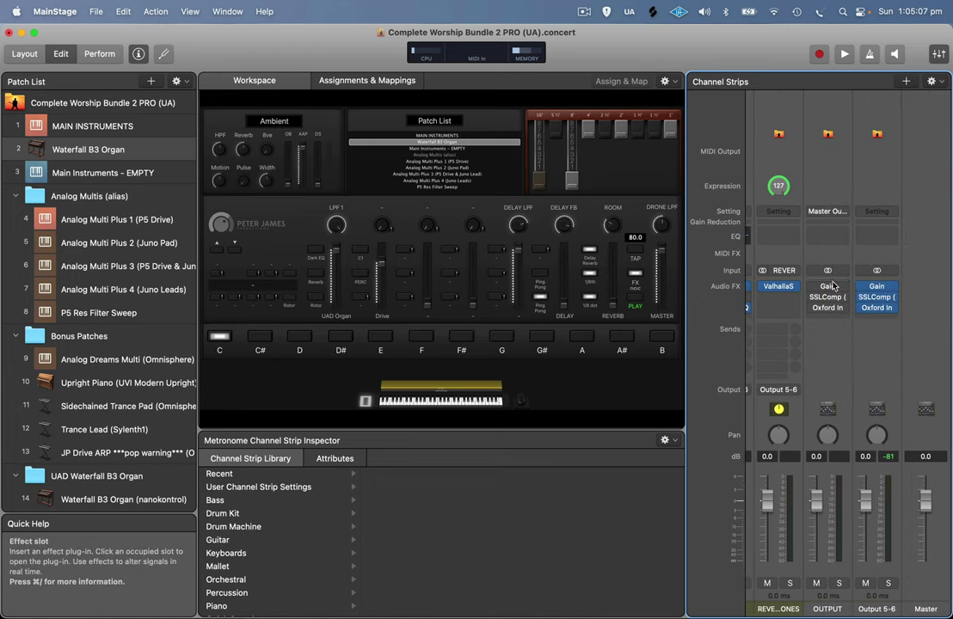
mouse_move(833, 289)
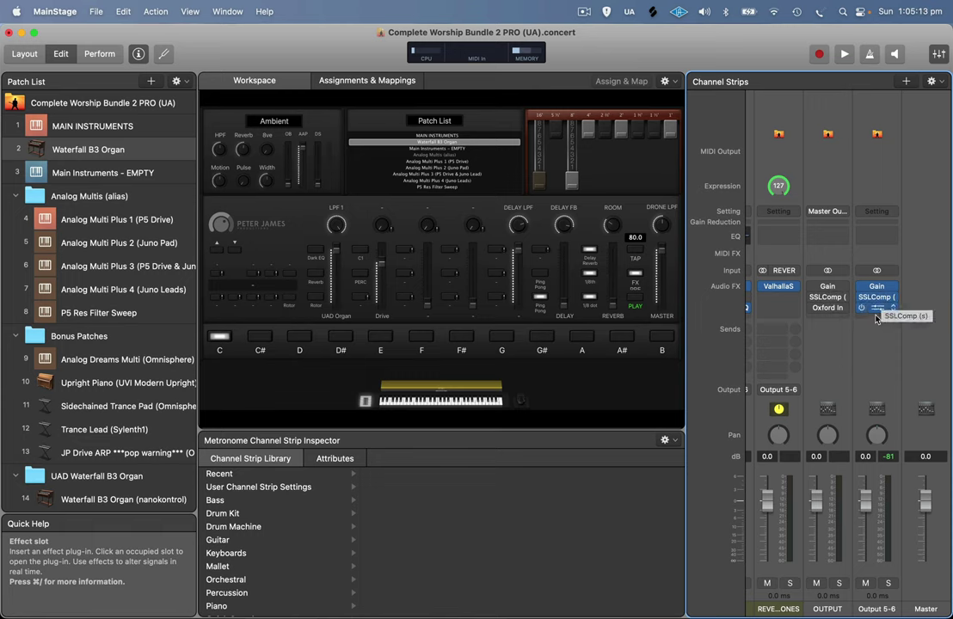
Bring UAD Console forward and unlink then relink the MainStage 5/6 virtual channel as a stereo pair.
key(ctrl+Up)
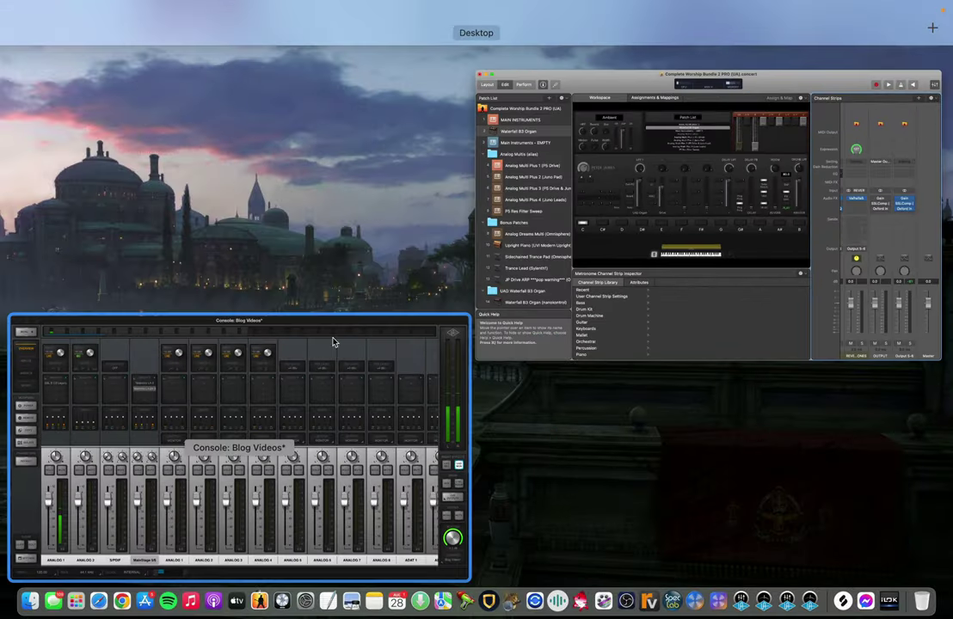
click(334, 342)
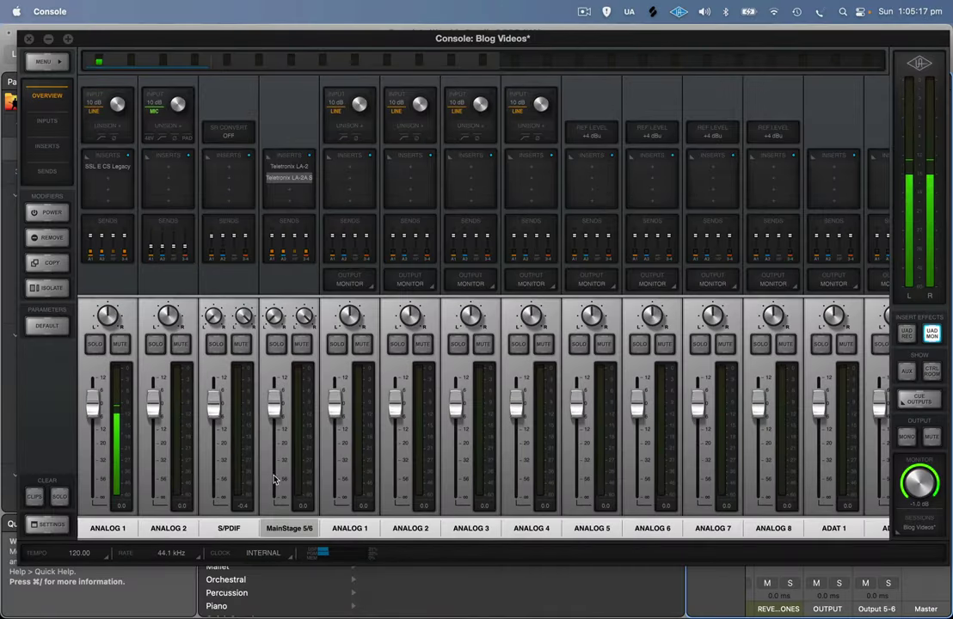
click(293, 530)
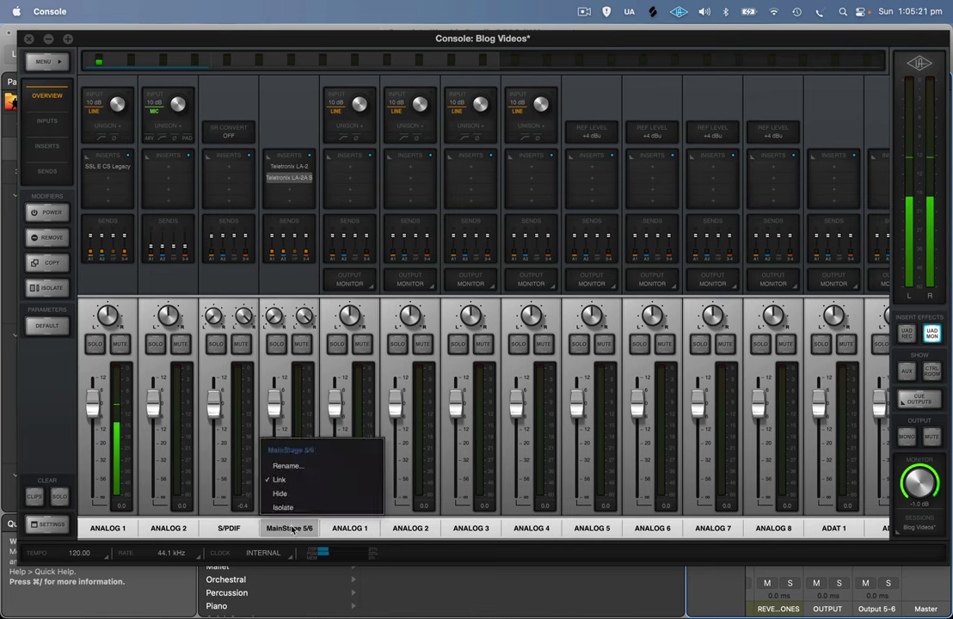
click(291, 480)
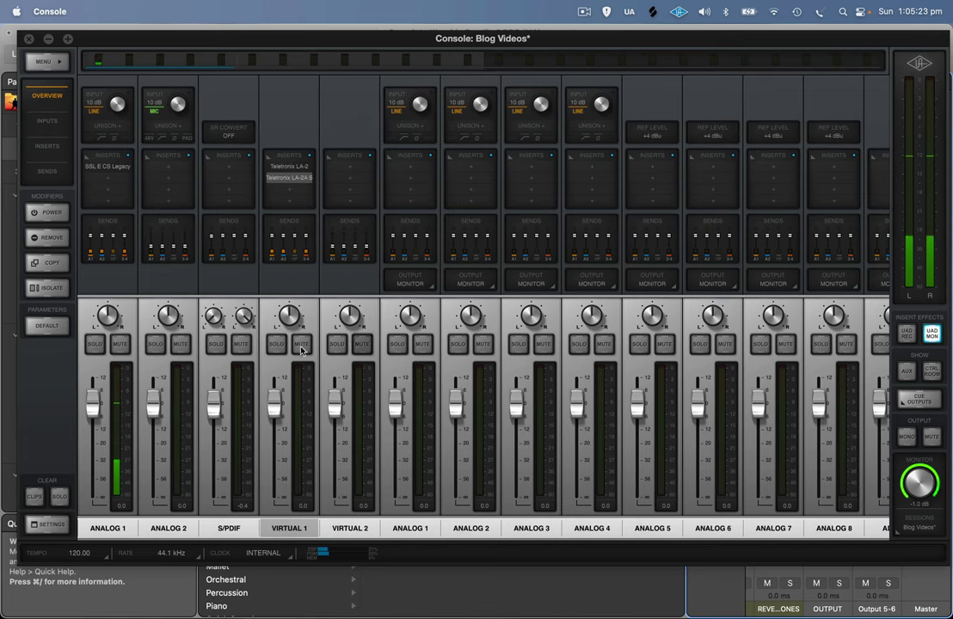
click(287, 528)
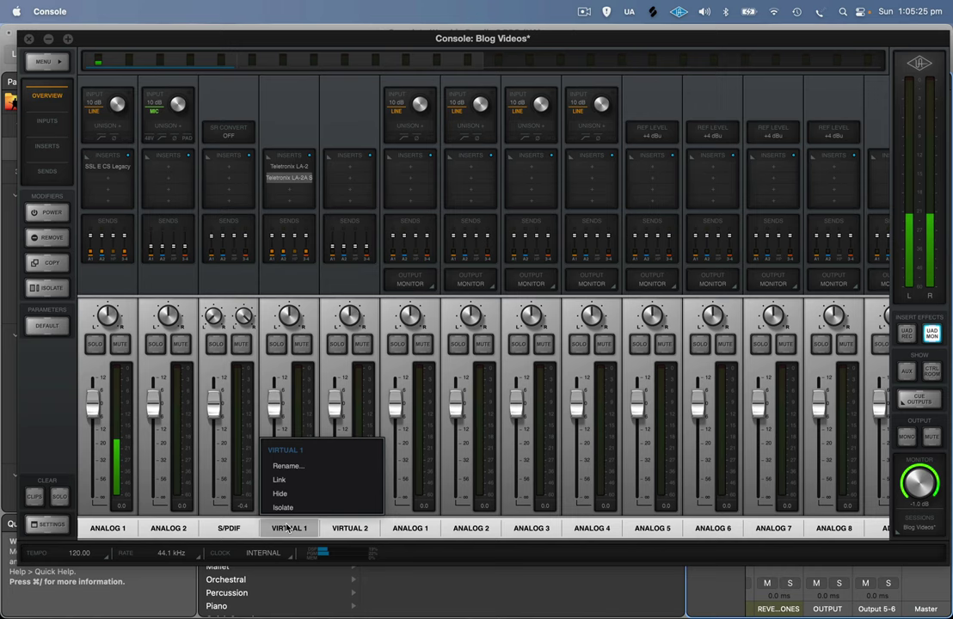
click(280, 493)
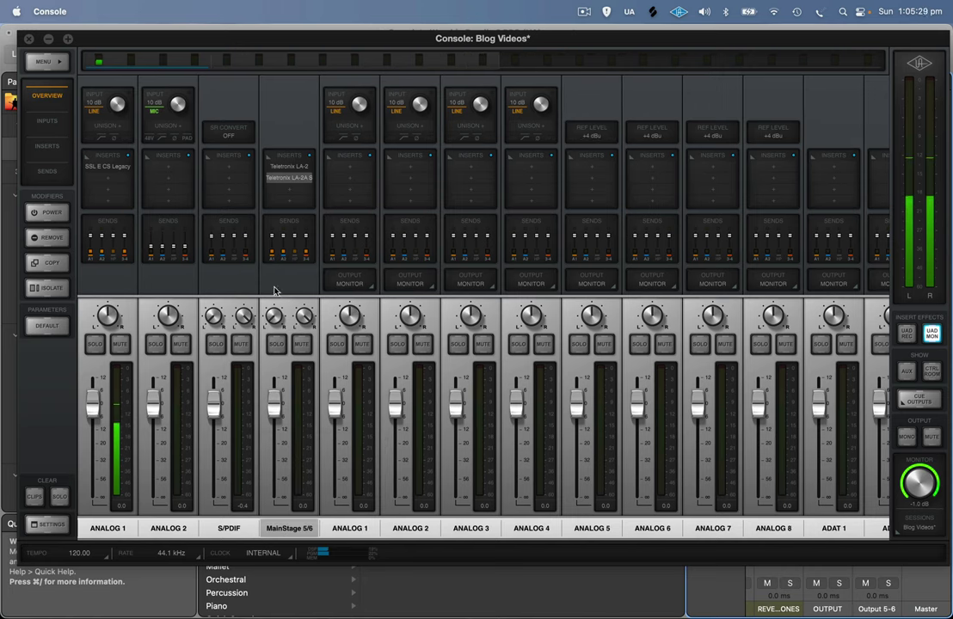
Inspect the Teletronix LA-2 insert on MainStage 5/6, then bypass the LA-2A insert and reopen it.
click(290, 167)
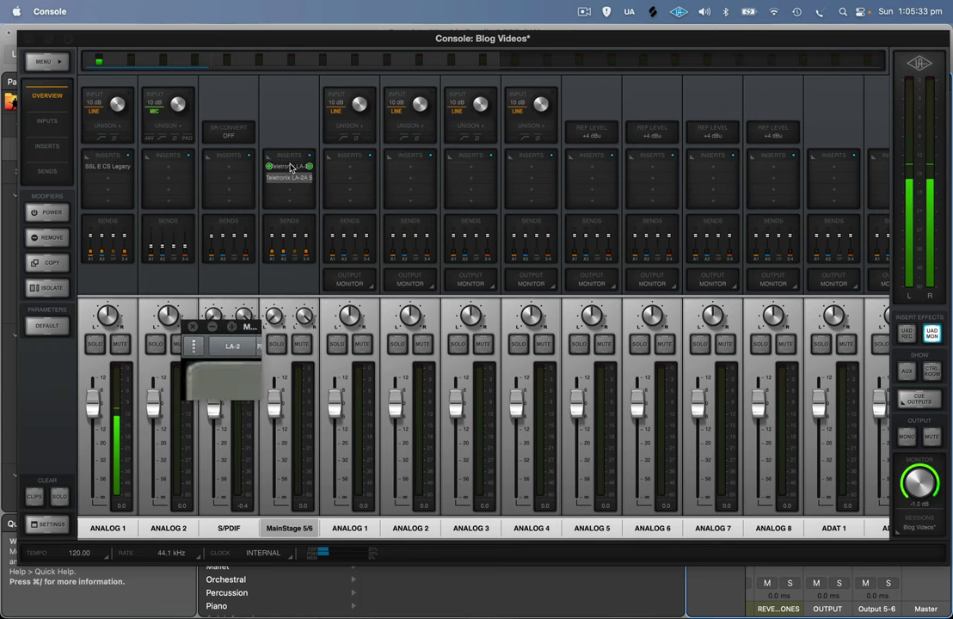
drag(468, 330, 462, 215)
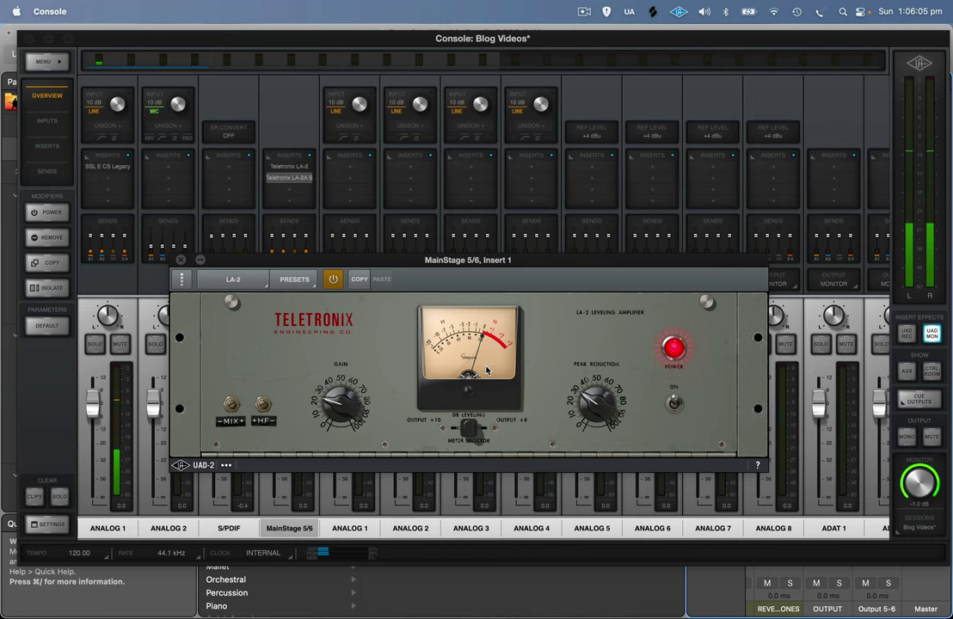
click(180, 259)
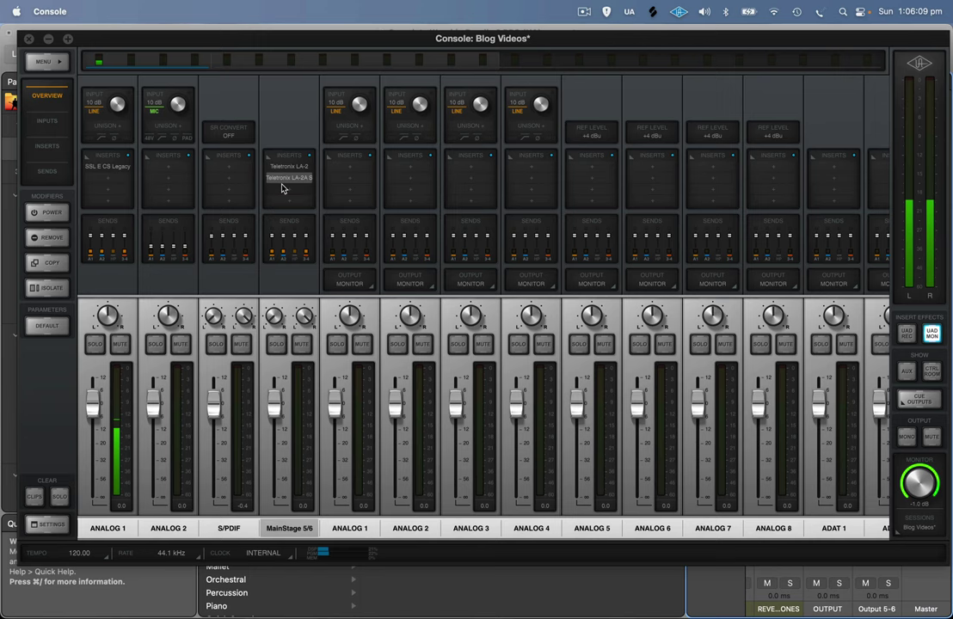
click(308, 178)
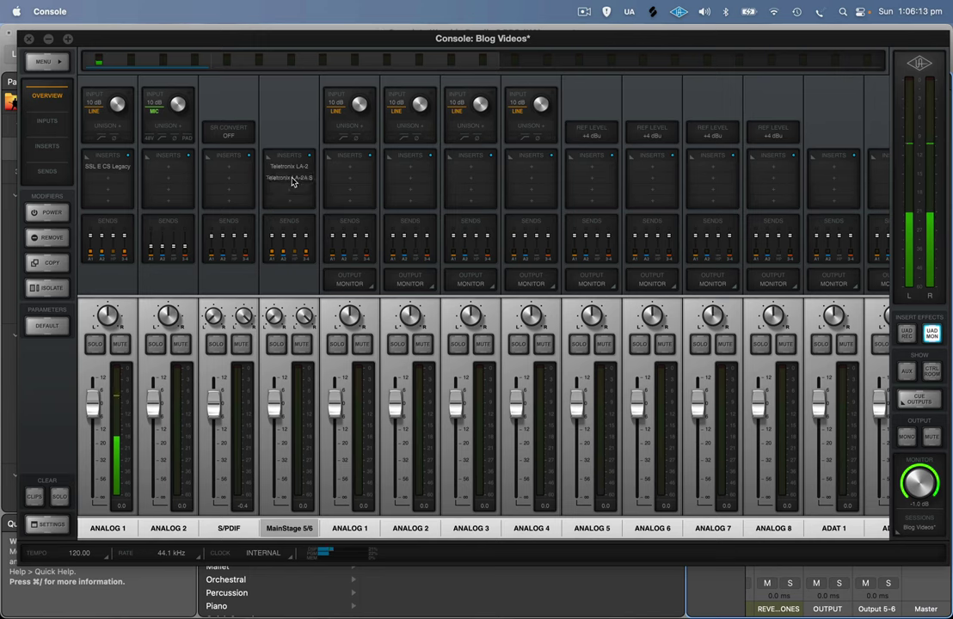
click(292, 180)
click(180, 258)
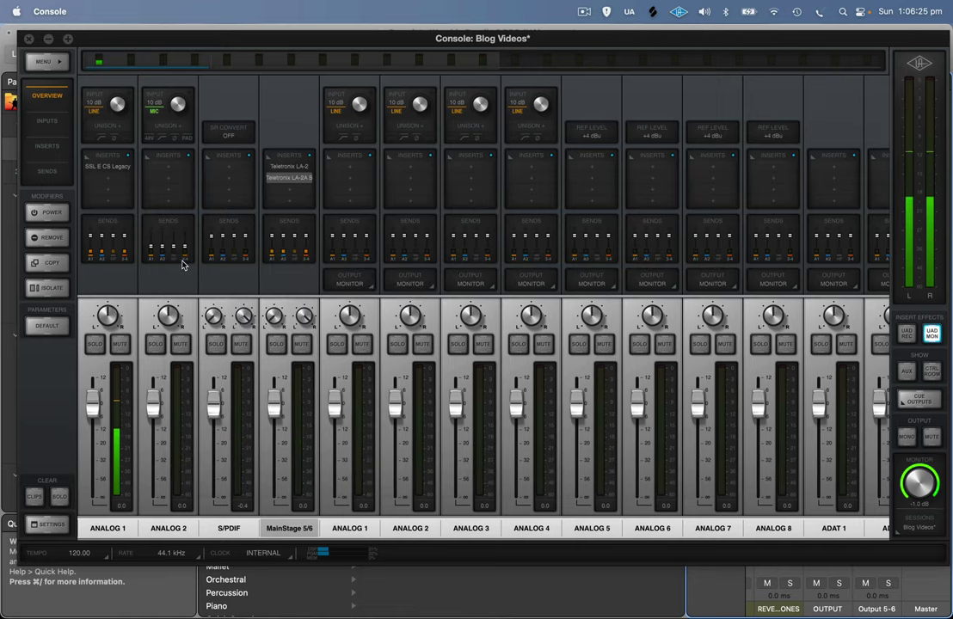
key(ctrl+Up)
click(641, 308)
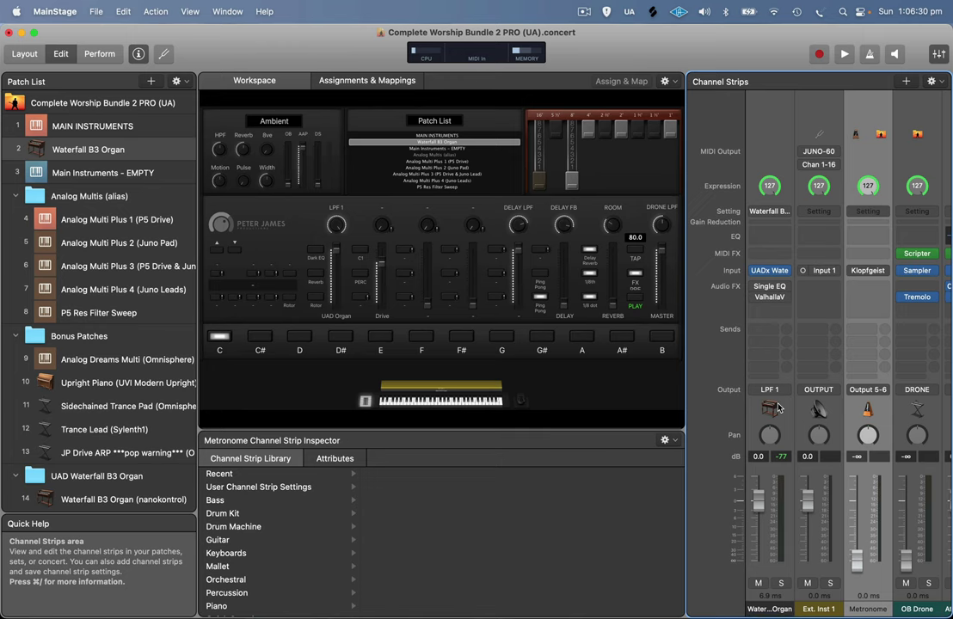
key(ctrl+Up)
click(215, 439)
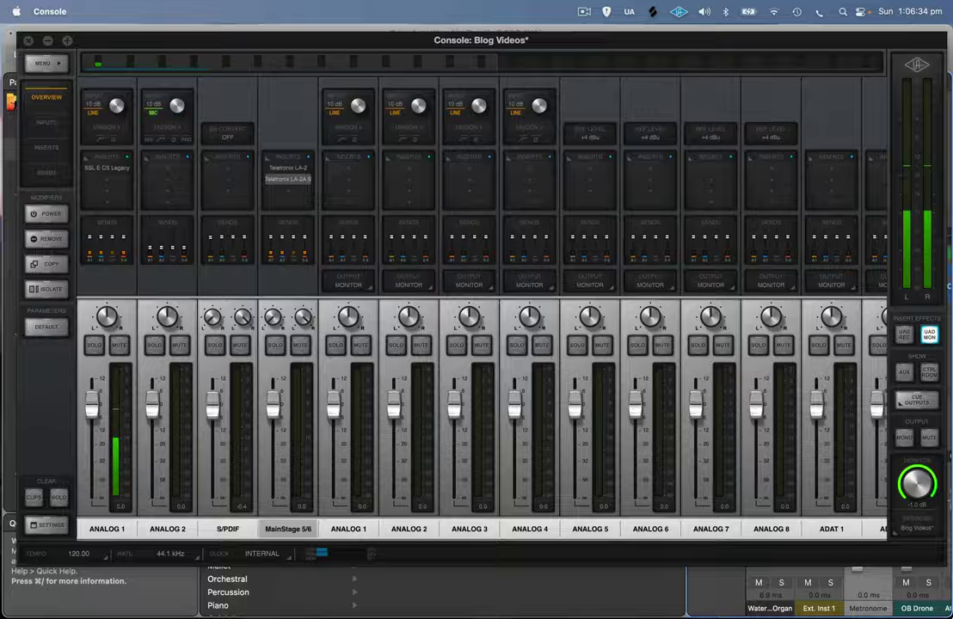
key(ctrl+Up)
click(719, 325)
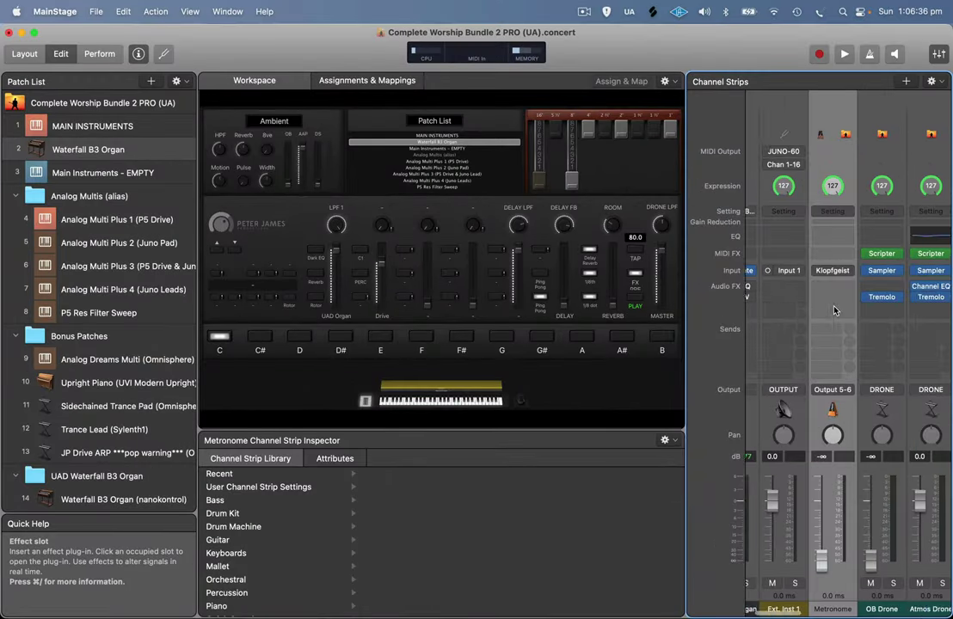
scroll(833, 311, right, 10)
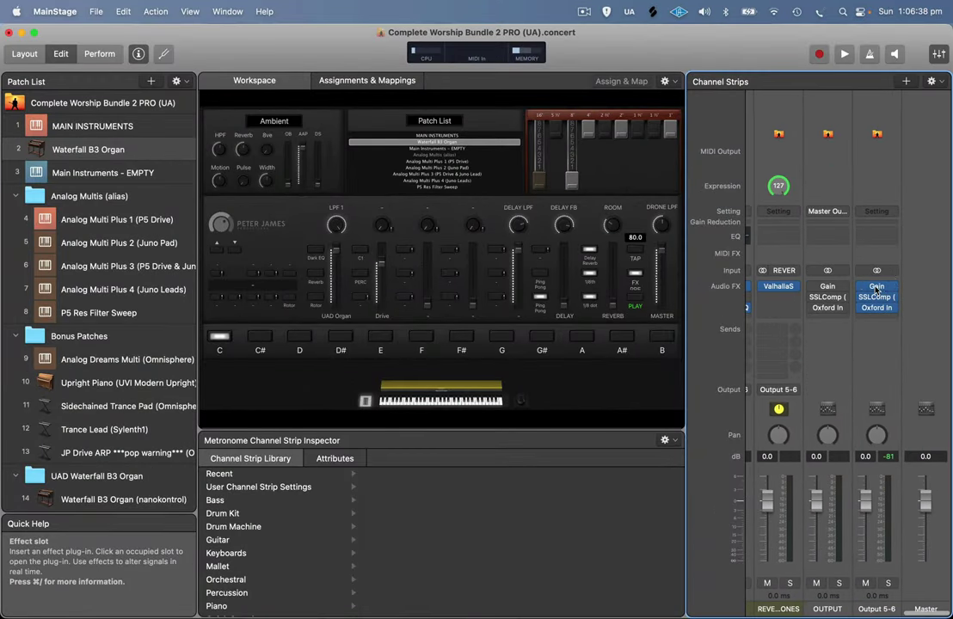
mouse_move(877, 290)
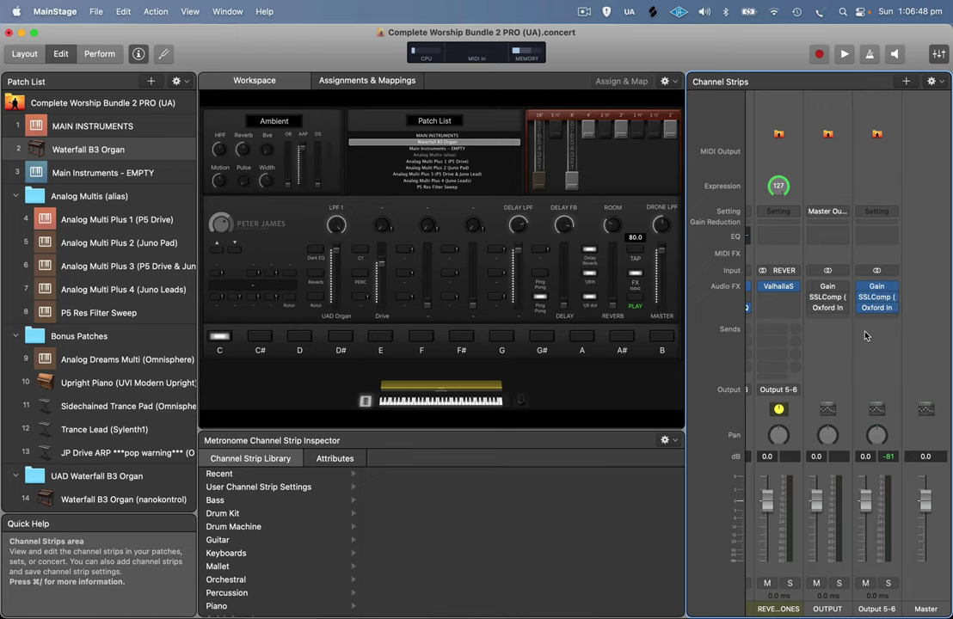
key(ctrl+Up)
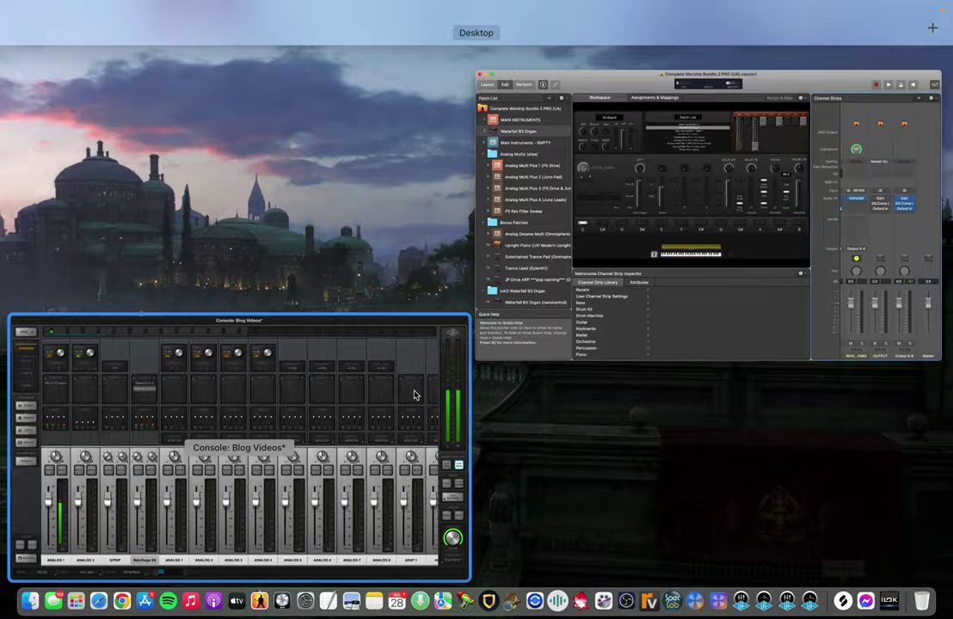
click(414, 393)
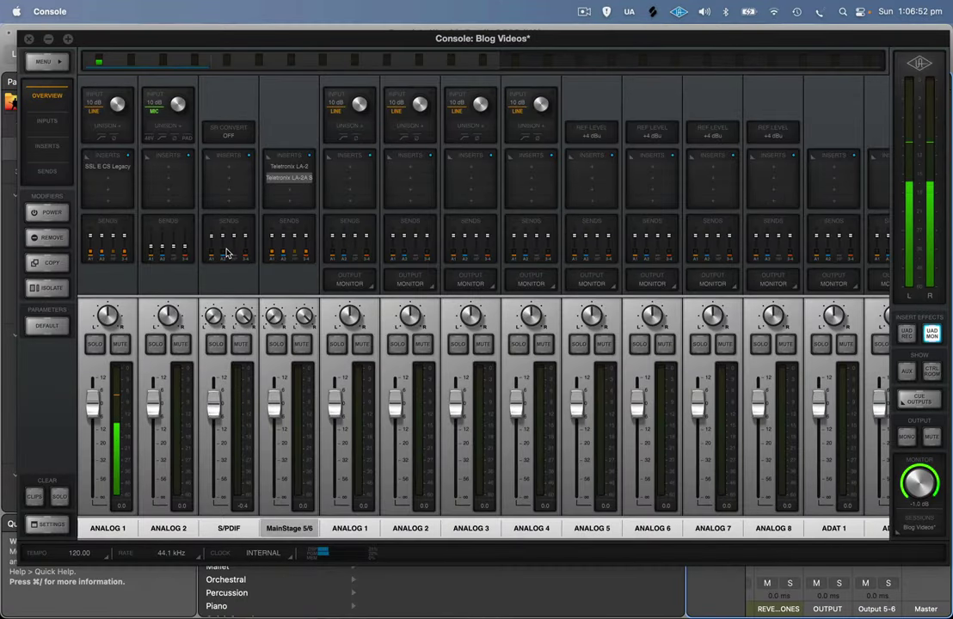